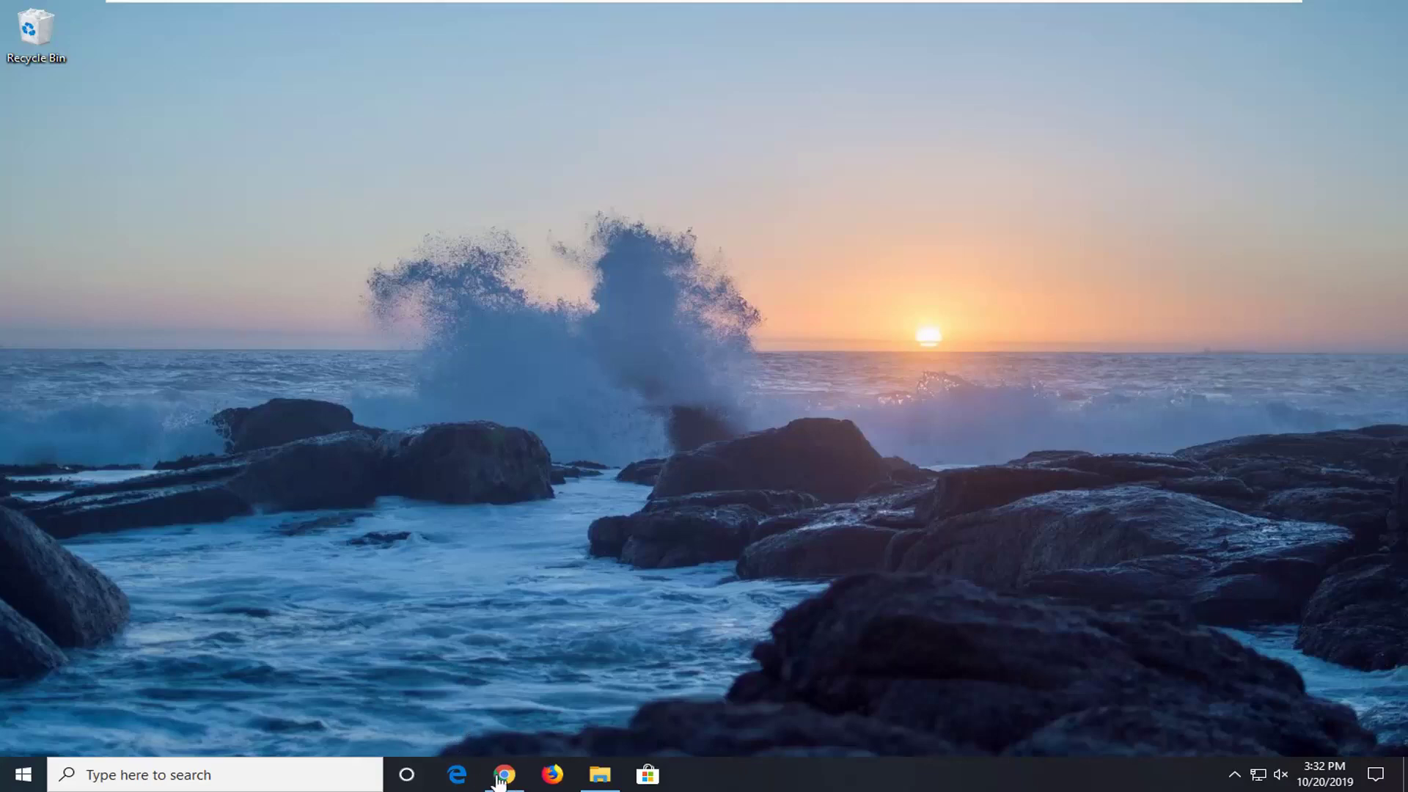
Open a new Chrome window from the taskbar and search Google for 'directx'
drag(439, 681, 437, 678)
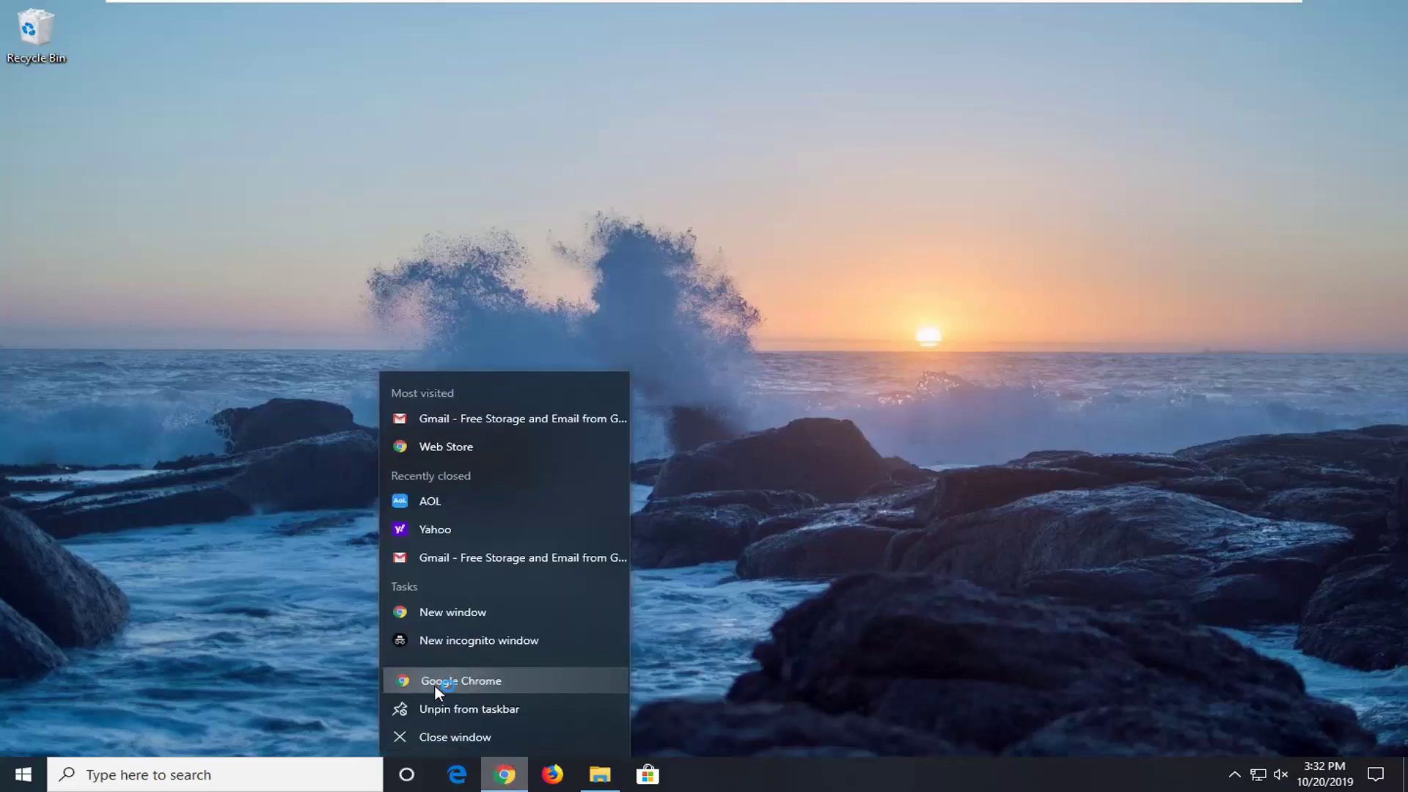
click(435, 685)
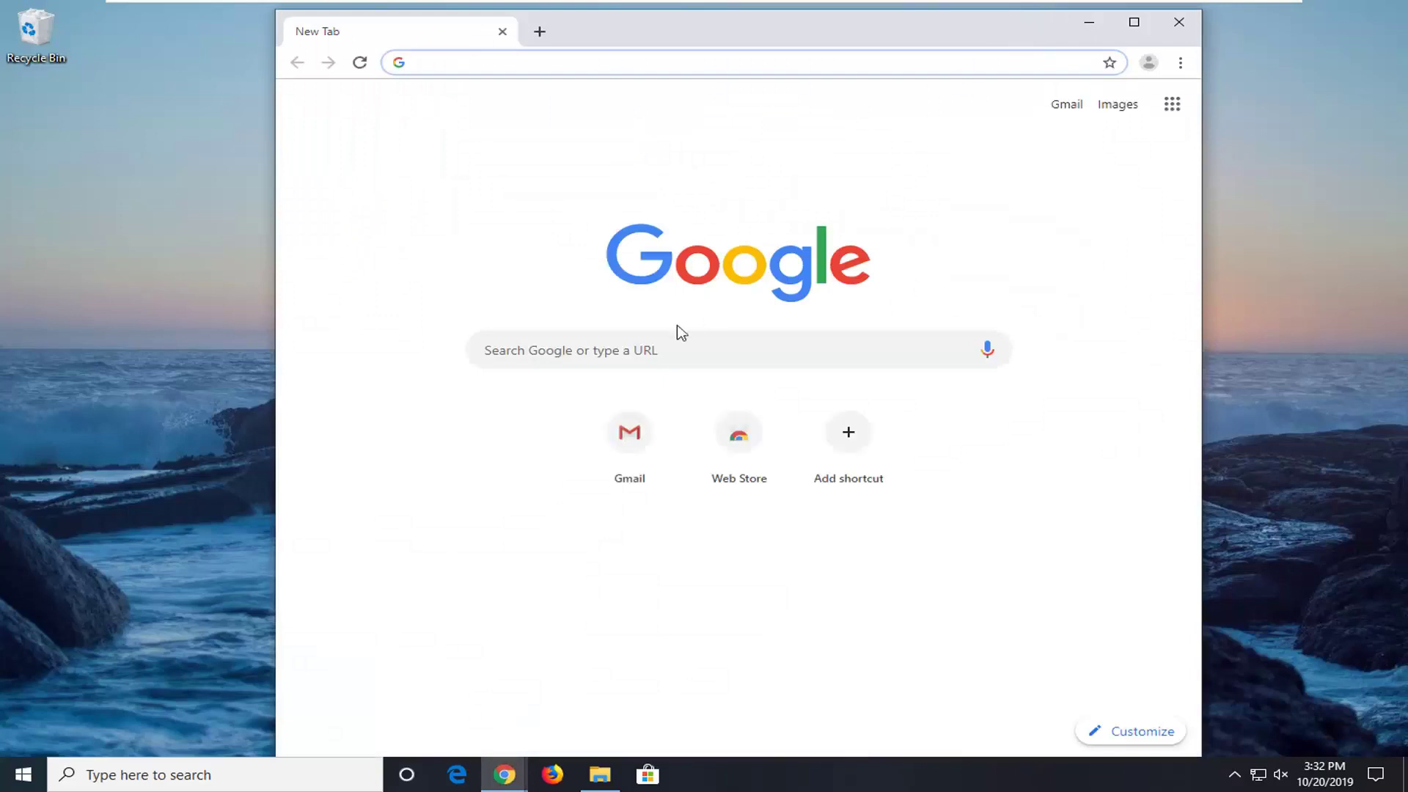
text(directx)
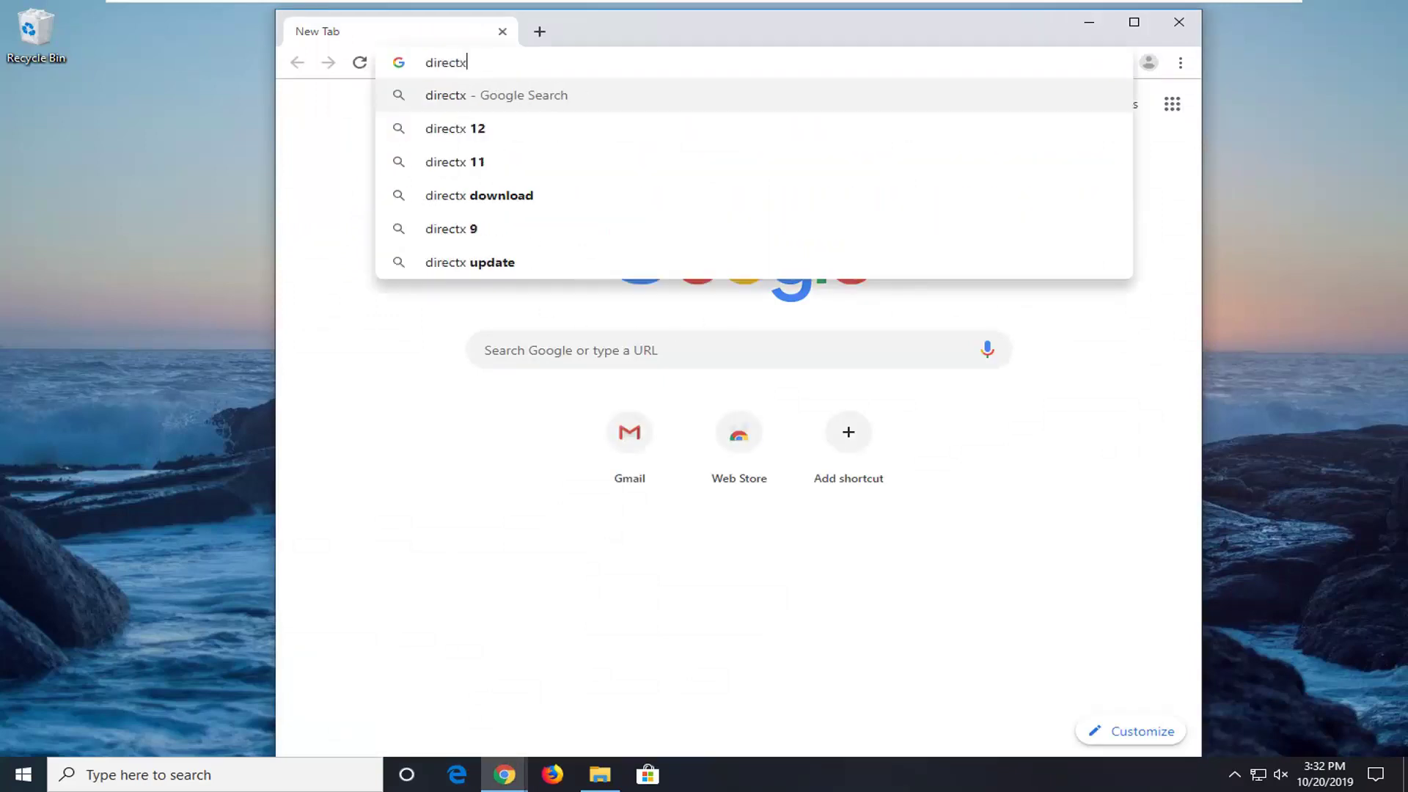
key(Return)
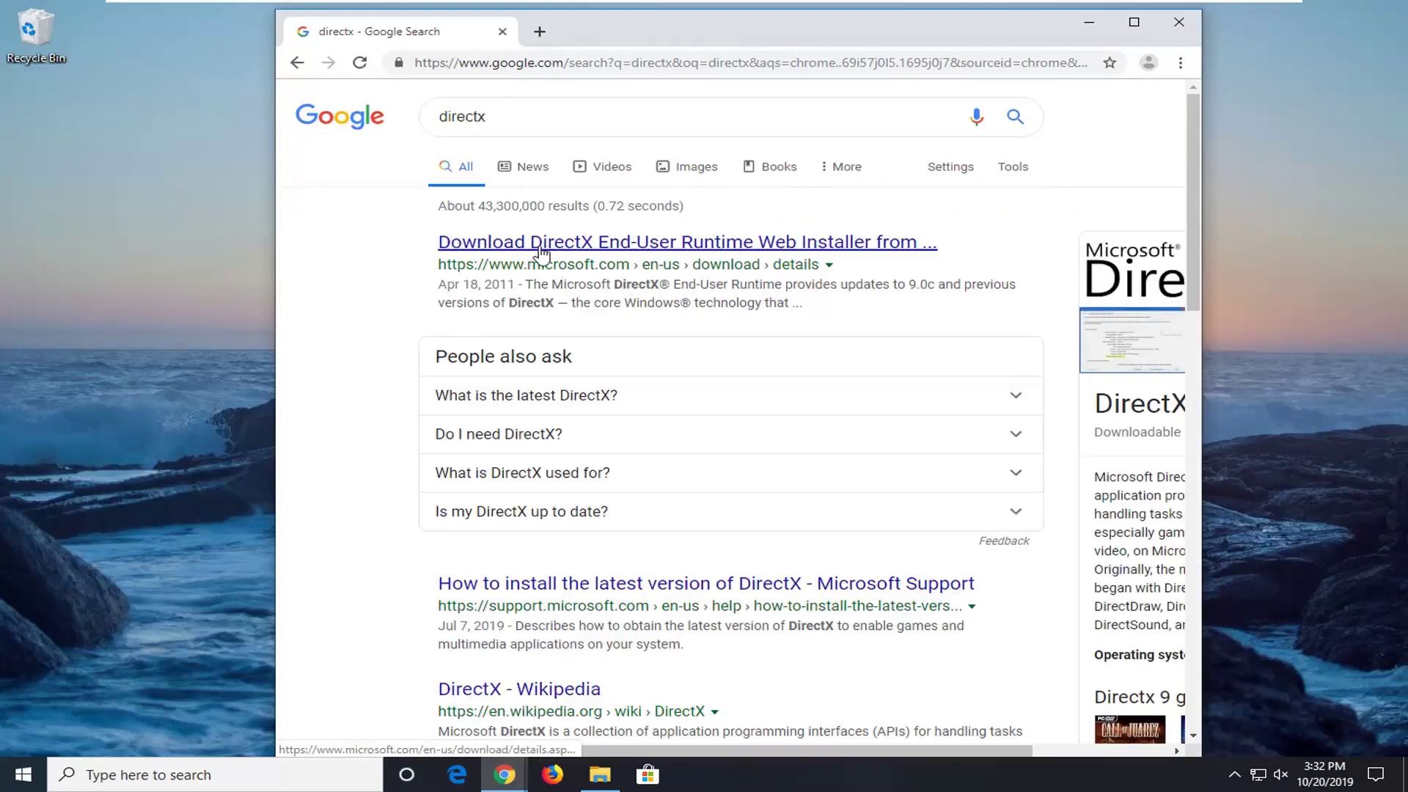
Open Microsoft's DirectX End-User Runtime Web Installer page and download dxwebsetup.exe in English
click(669, 253)
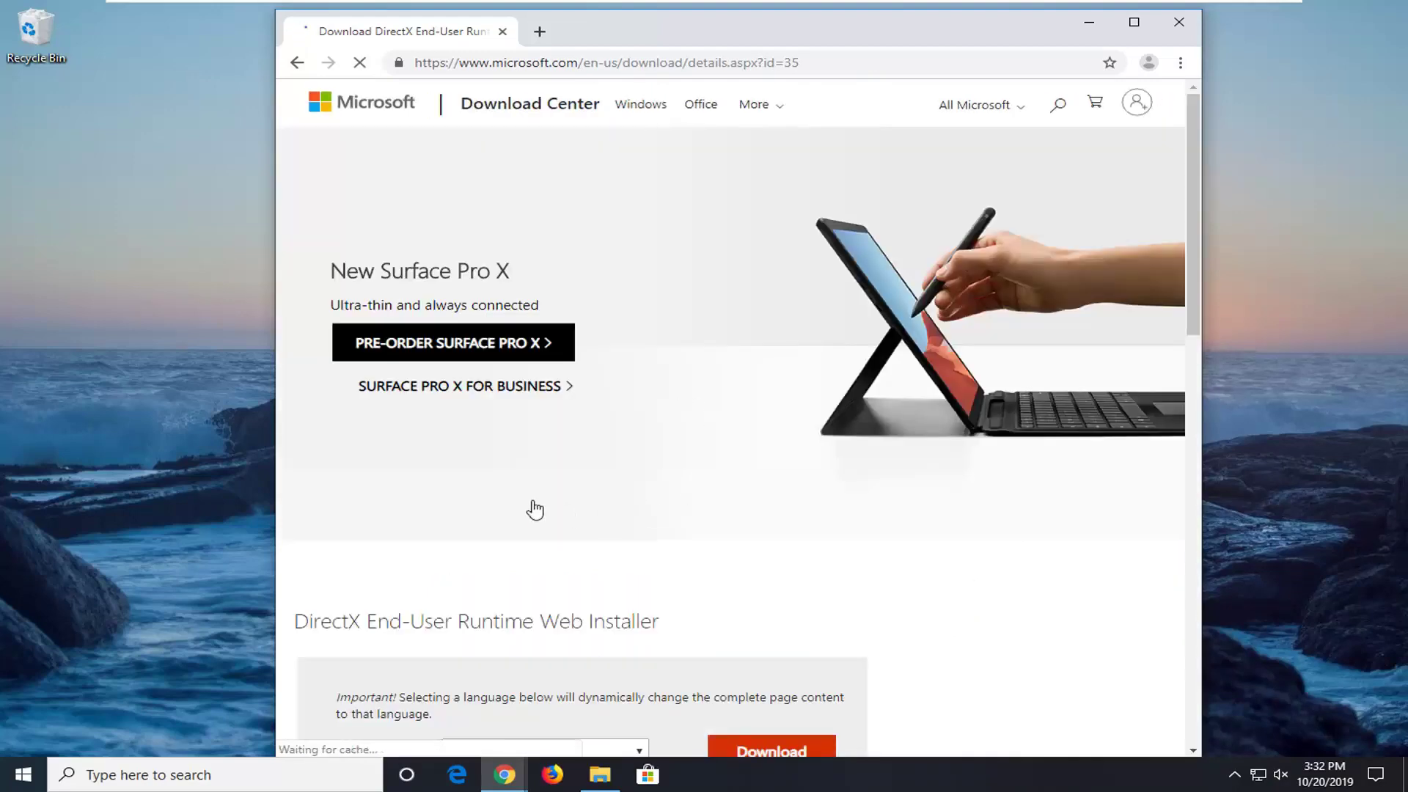
scroll(534, 509, down, 3)
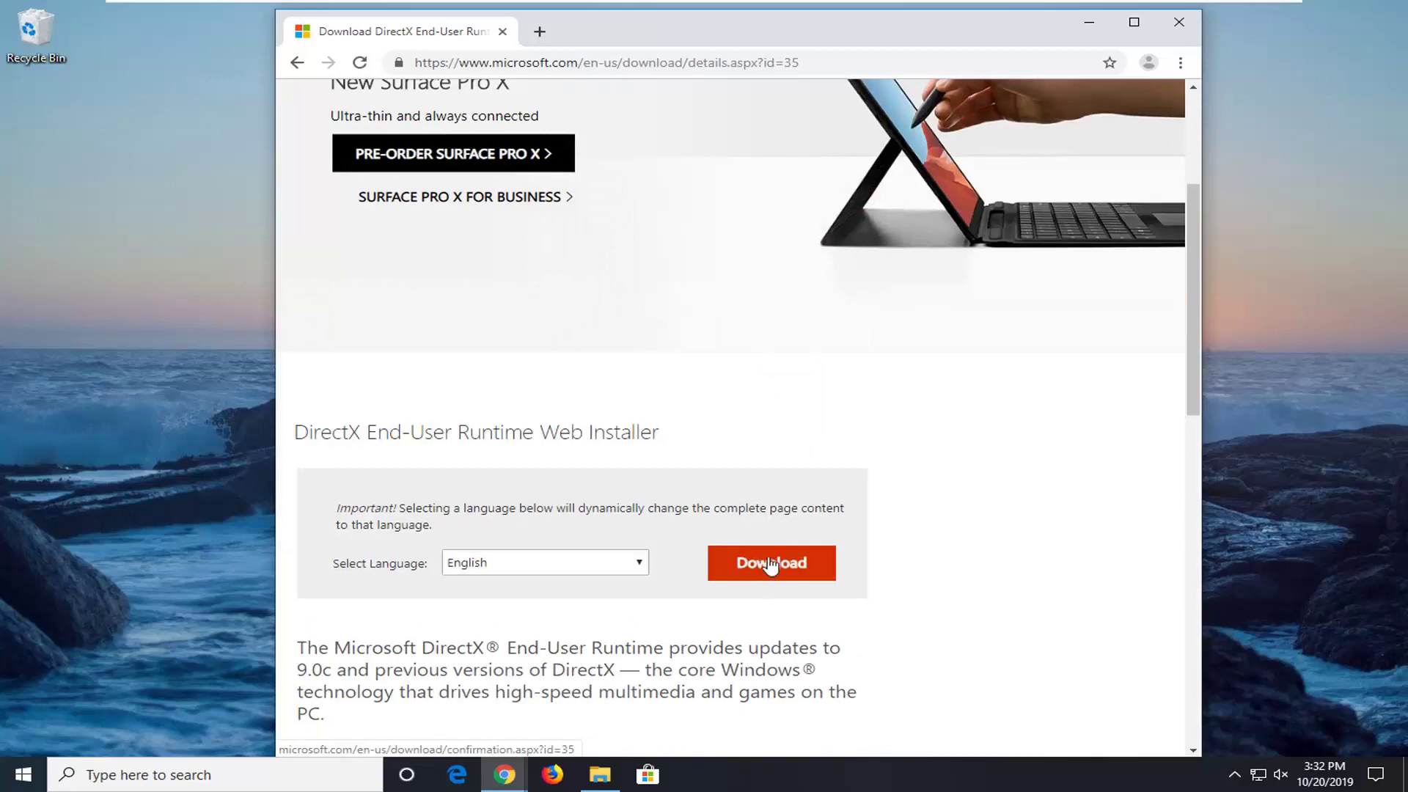
click(493, 575)
click(499, 570)
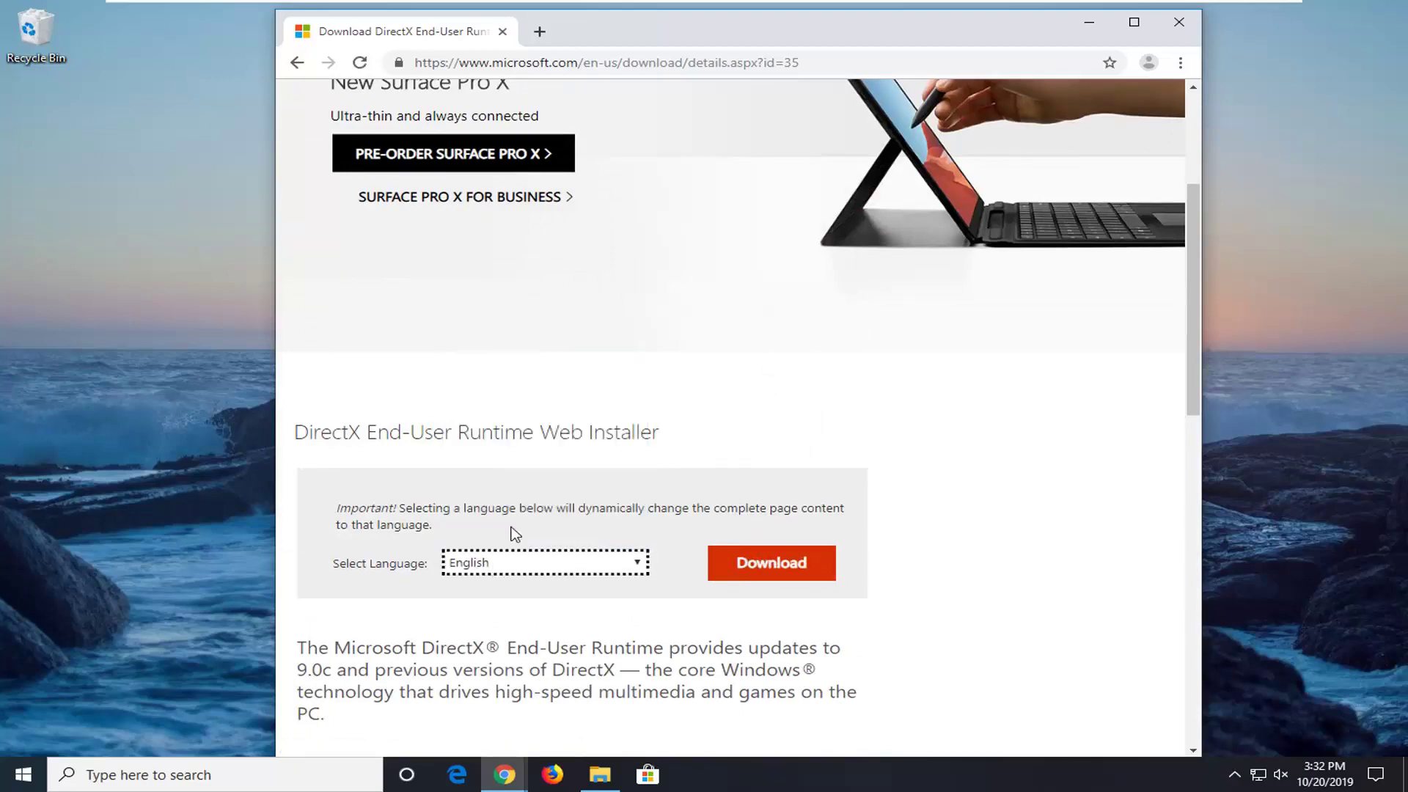
click(773, 566)
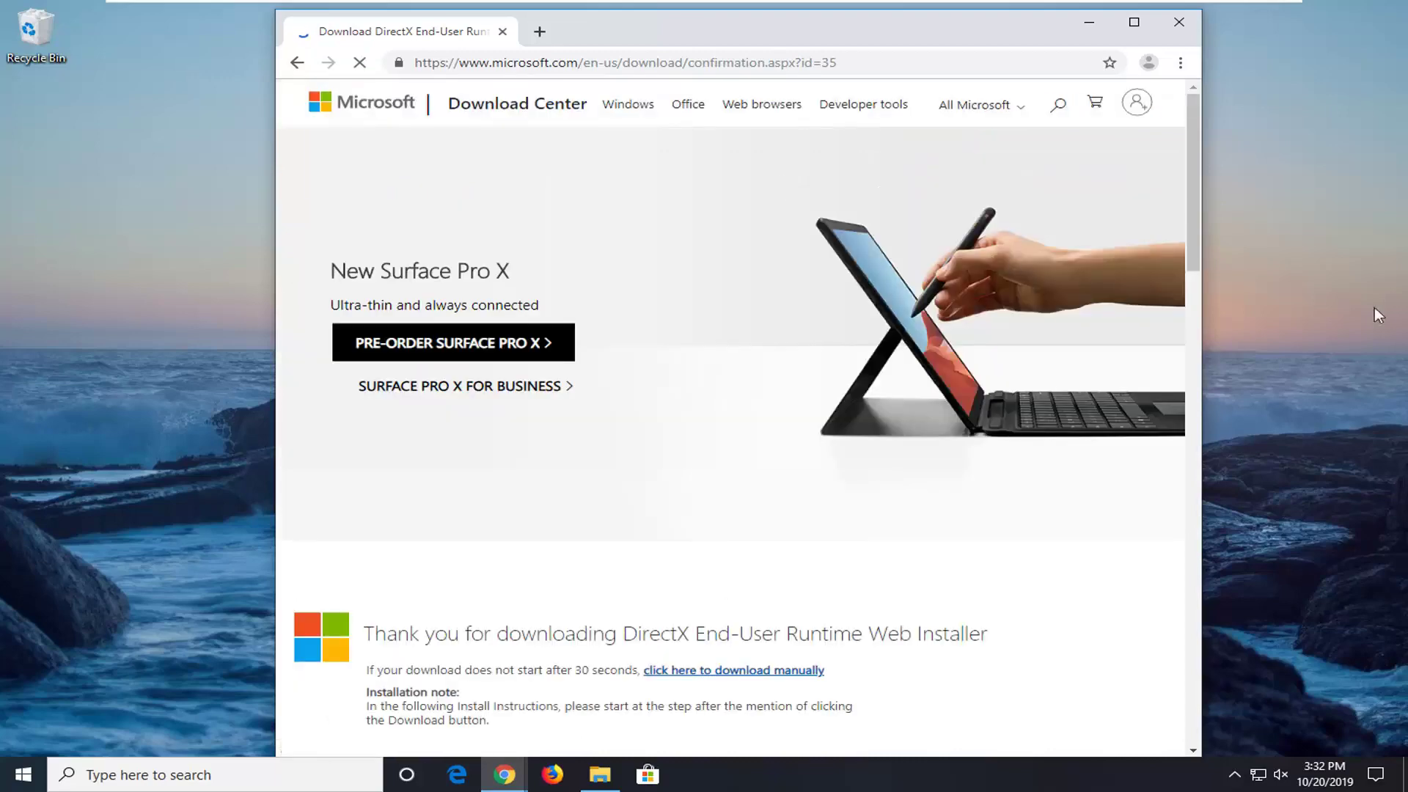
scroll(893, 484, down, 3)
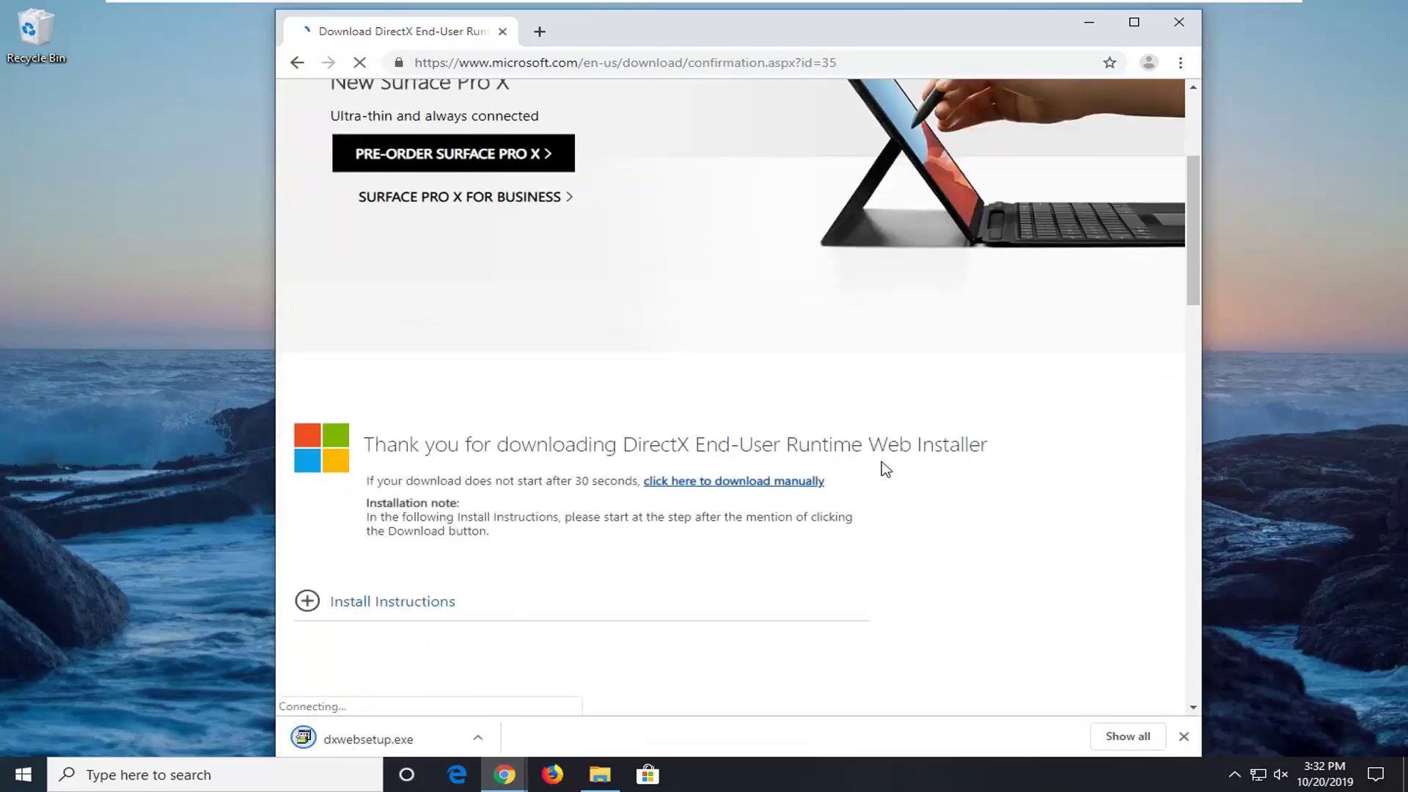
Launch the downloaded dxwebsetup.exe and allow it through User Account Control
click(368, 740)
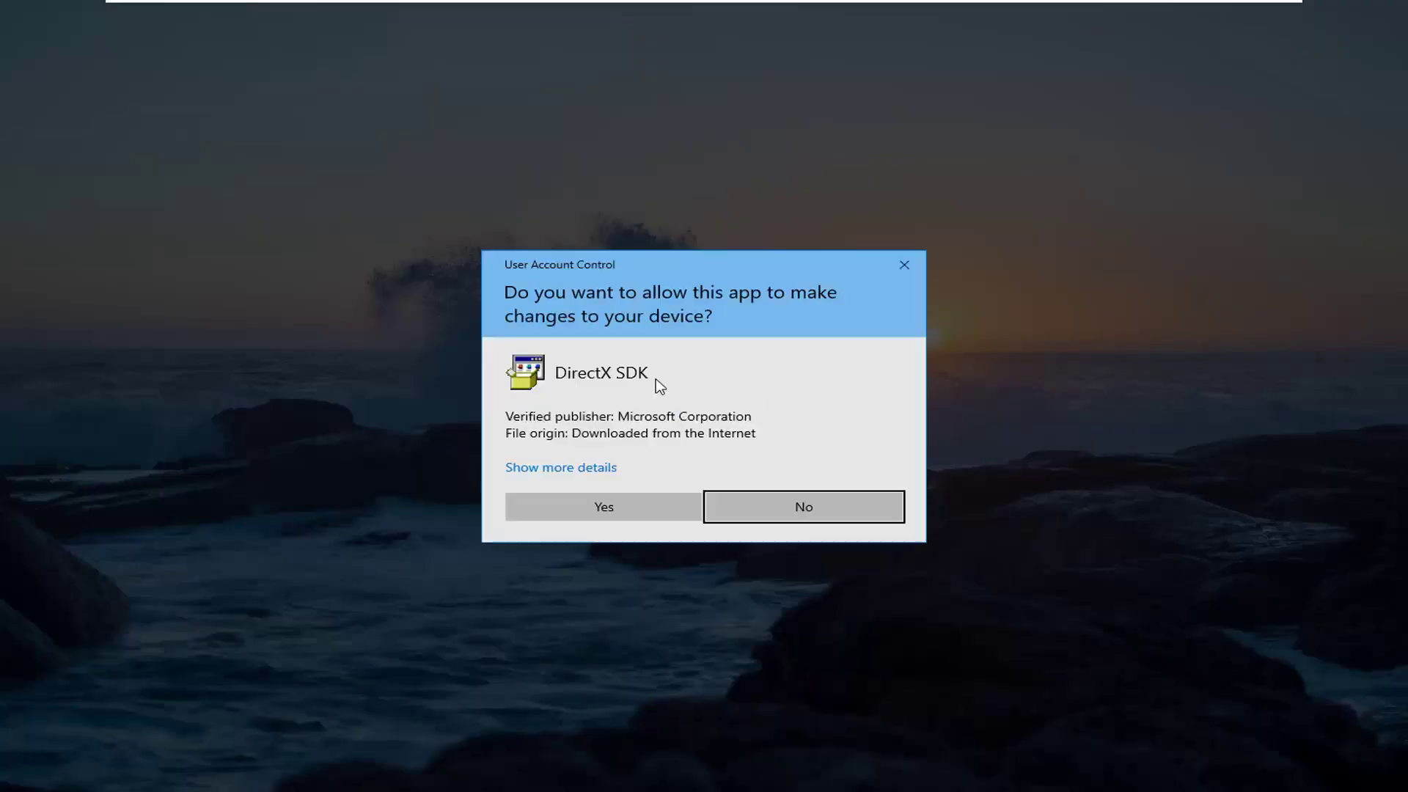
click(592, 512)
click(1073, 28)
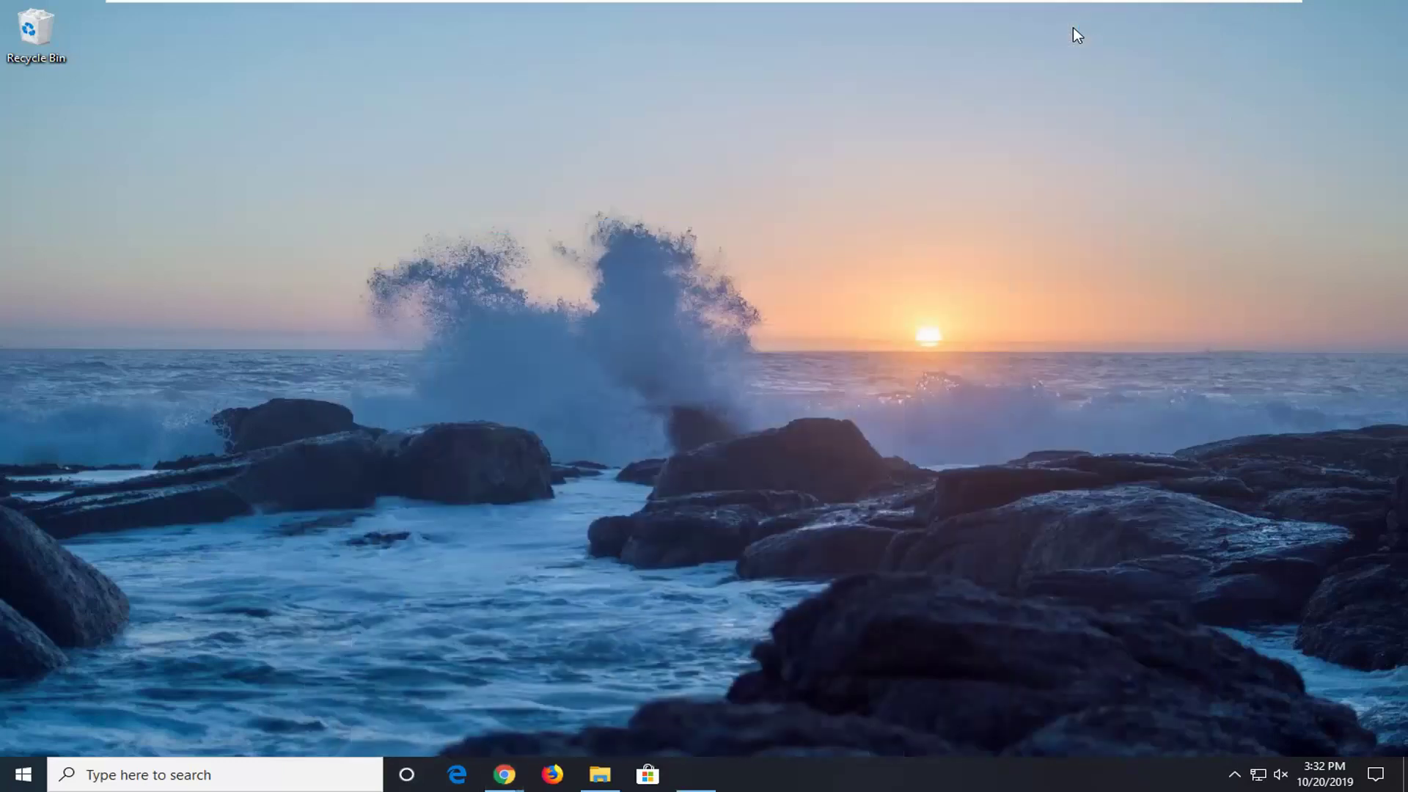
drag(277, 33, 674, 158)
Accept the DirectX license, decline the Bing Bar, and begin installing the runtime components
click(651, 401)
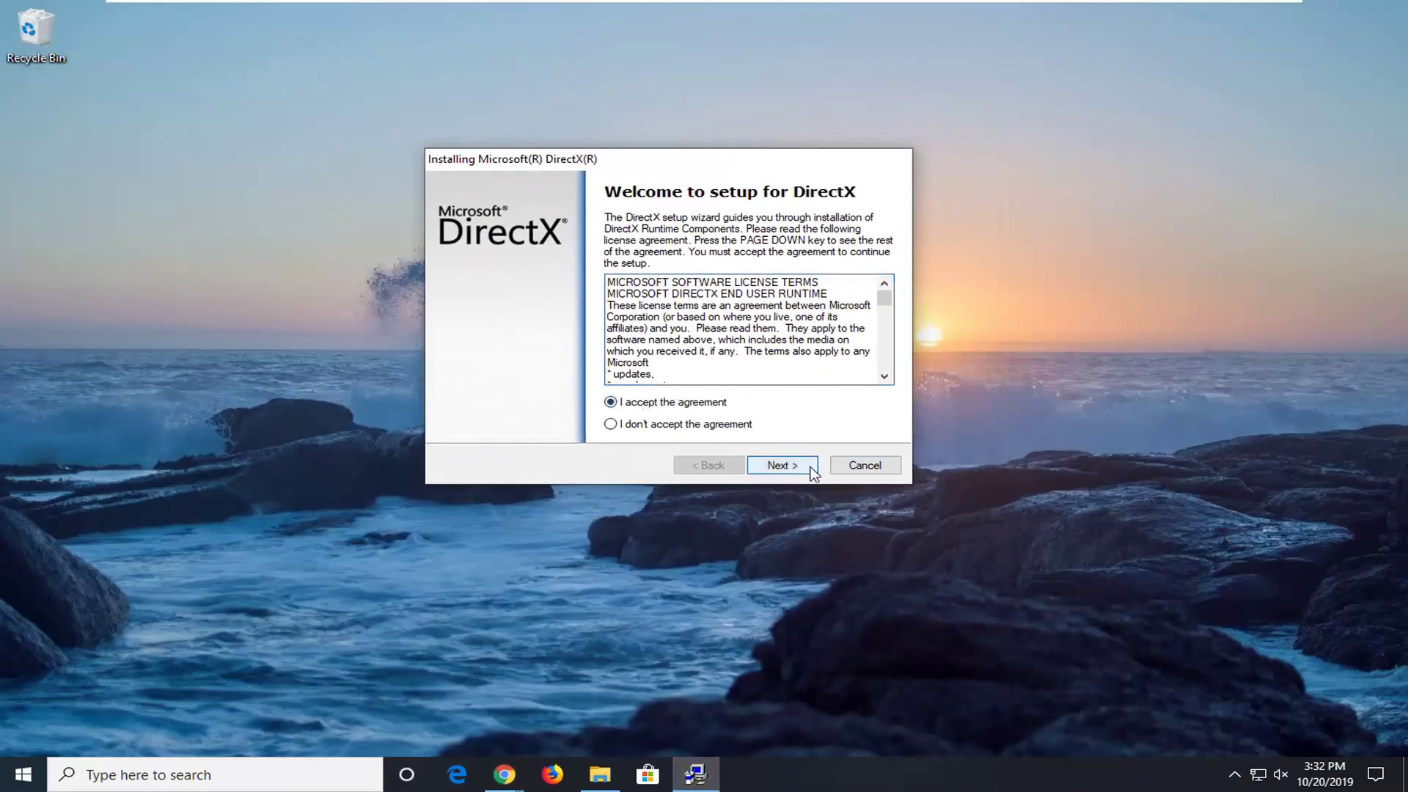
click(780, 465)
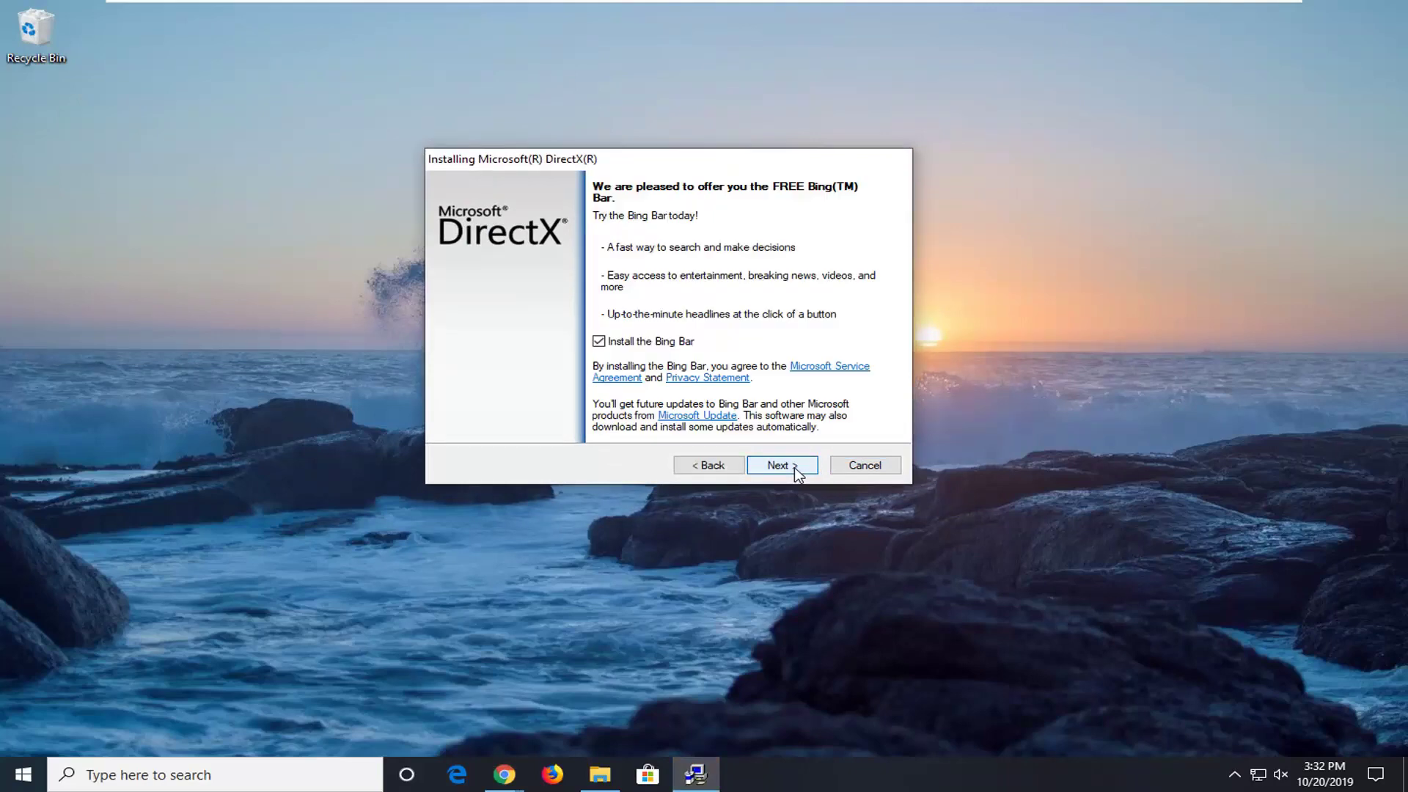
click(644, 343)
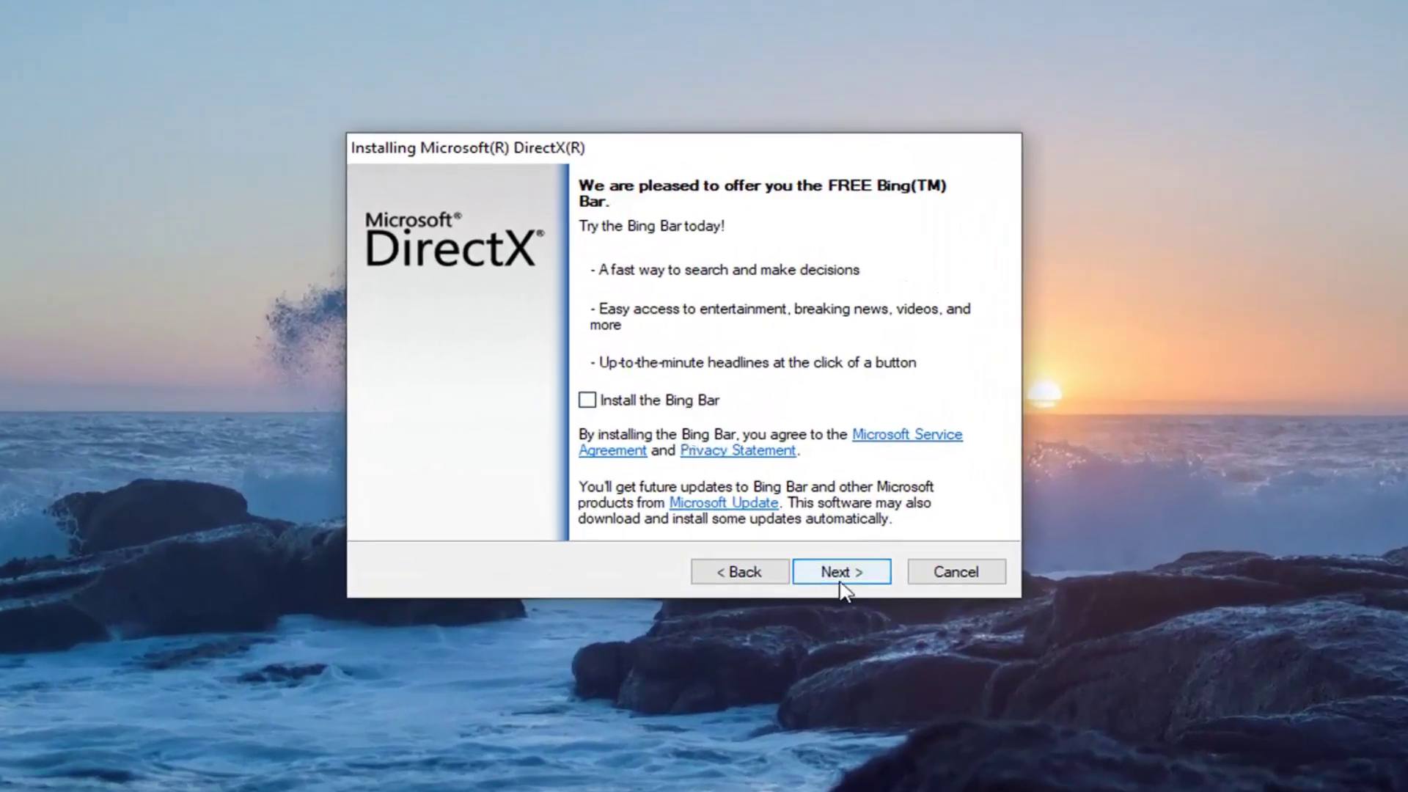
click(842, 576)
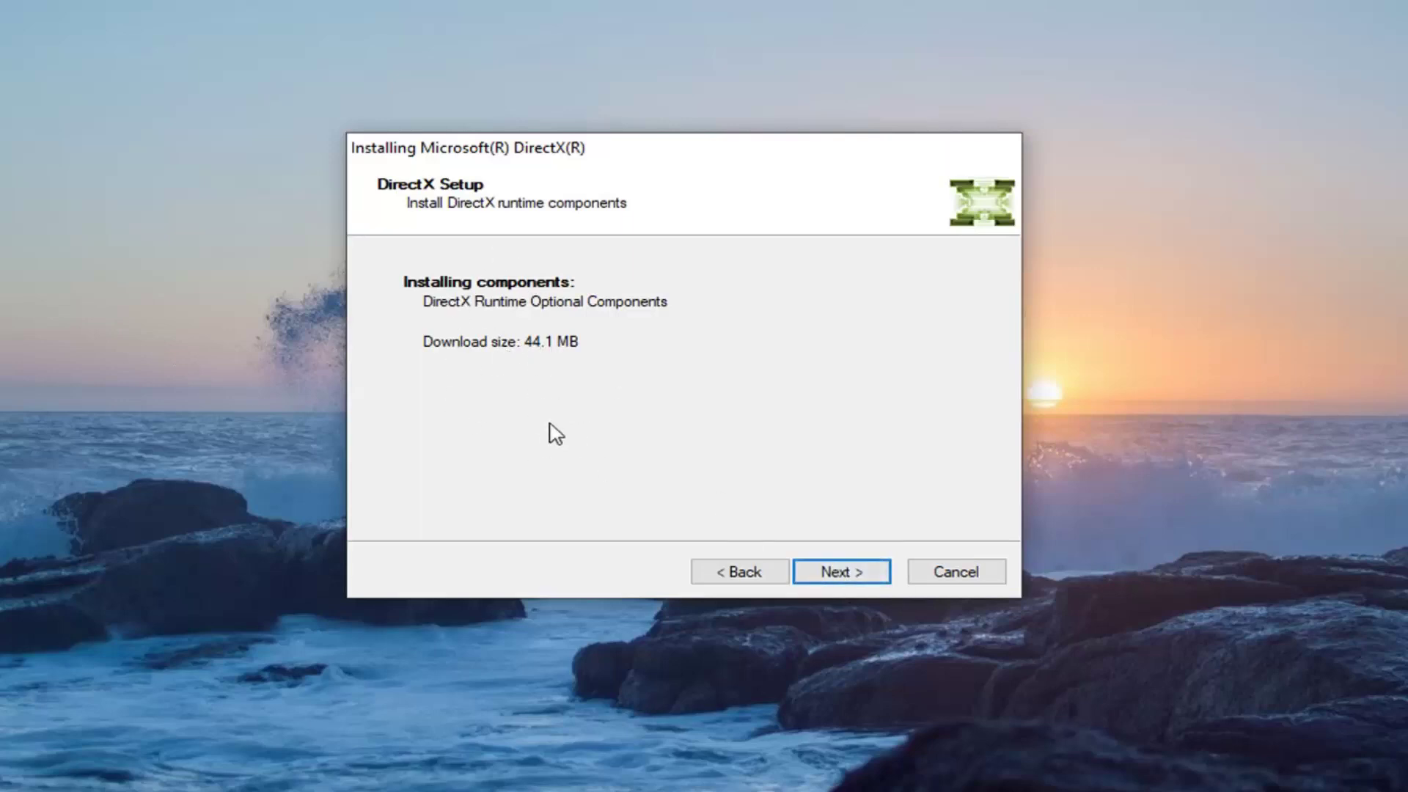
Continue DirectX Setup once the 44.1 MB component download completes, finishing the installation
click(872, 573)
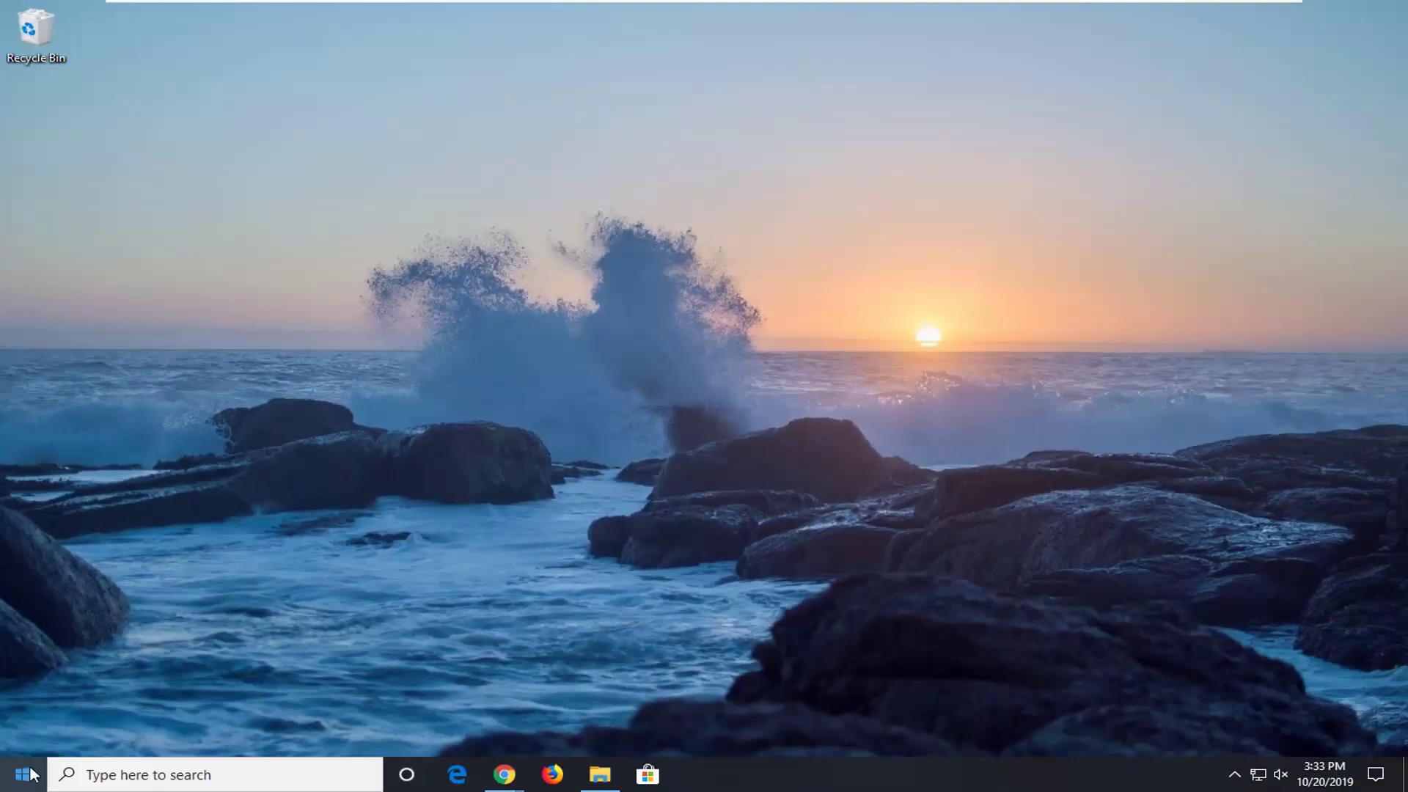
Go from Start to Settings > System and show Display 1's advanced display settings
click(24, 774)
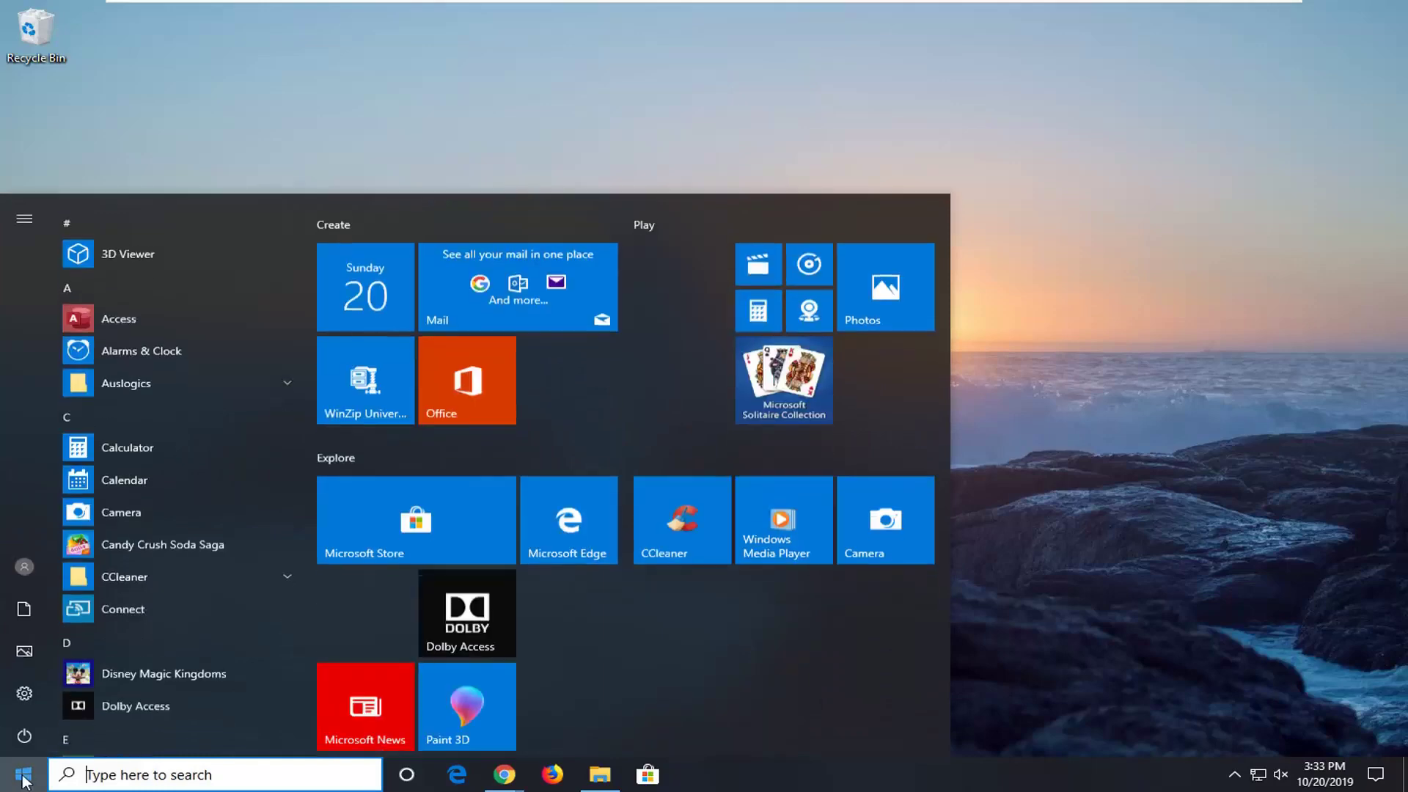
click(24, 696)
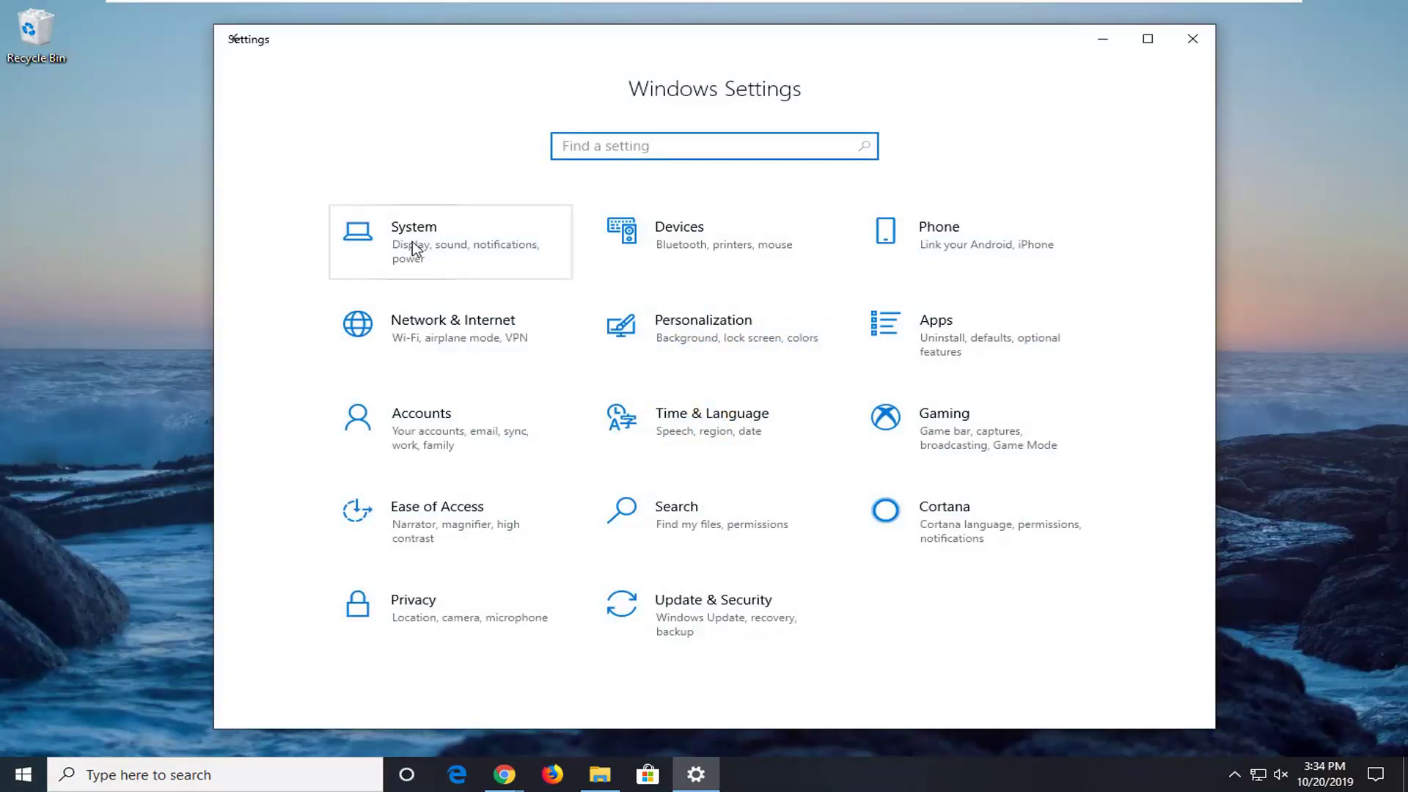
click(412, 242)
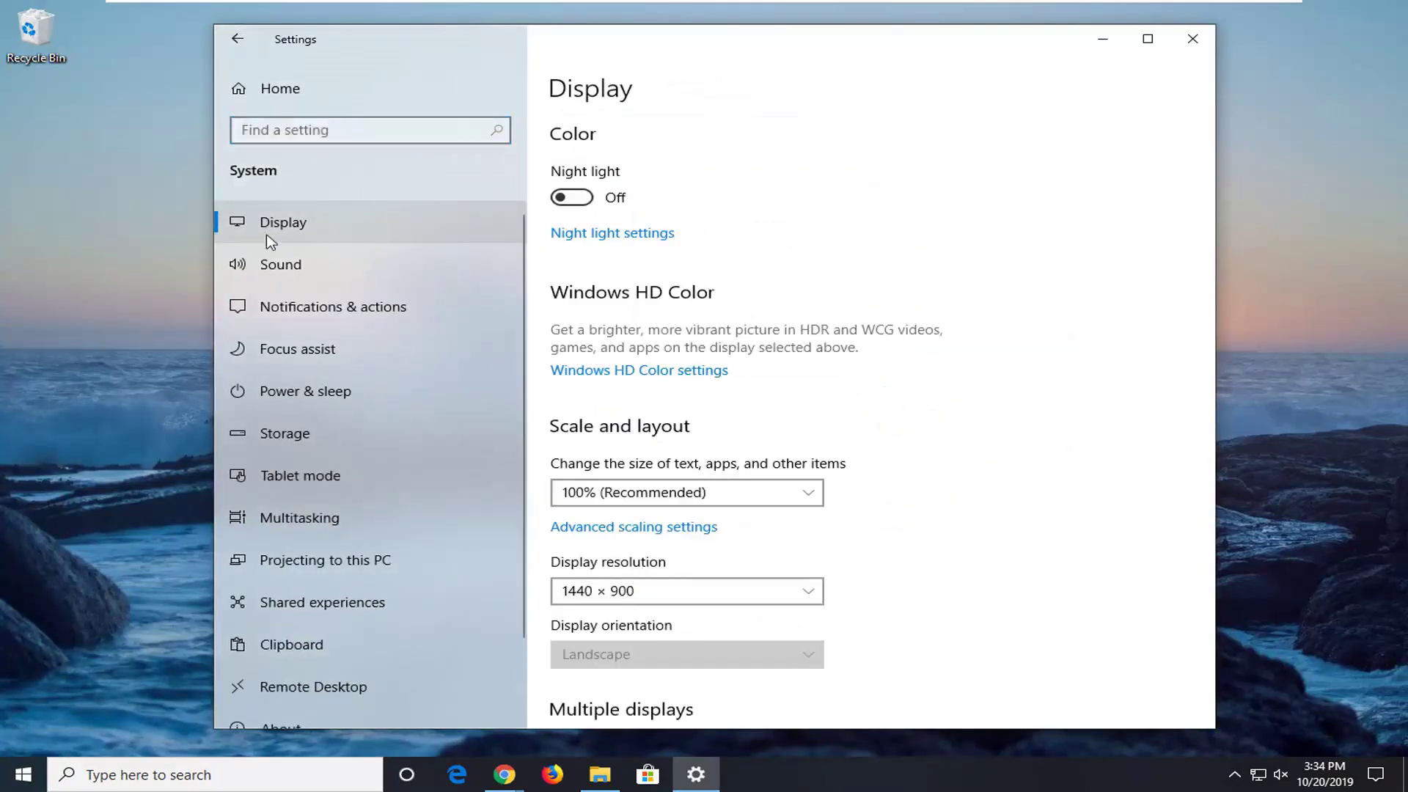
scroll(1064, 374, down, 5)
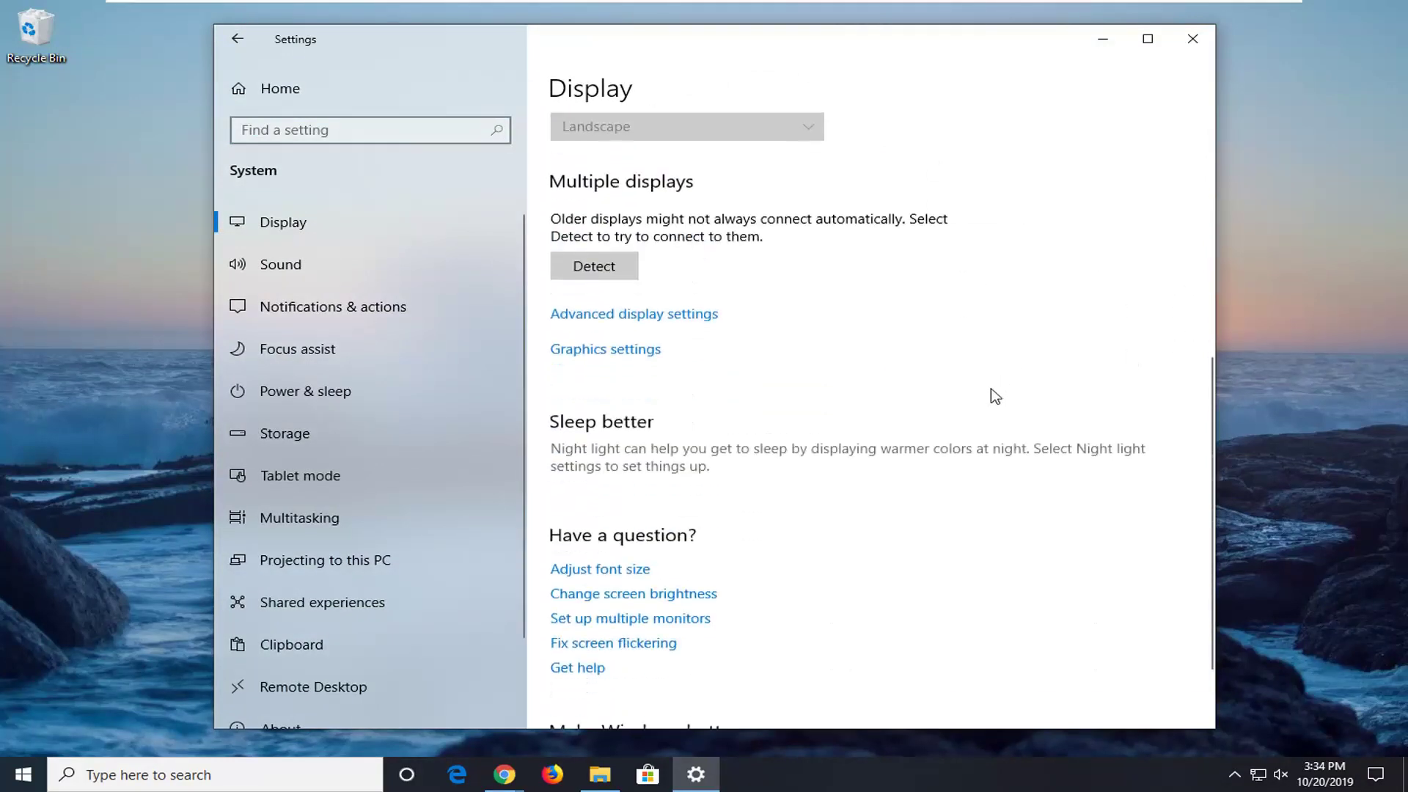
scroll(758, 475, up, 1)
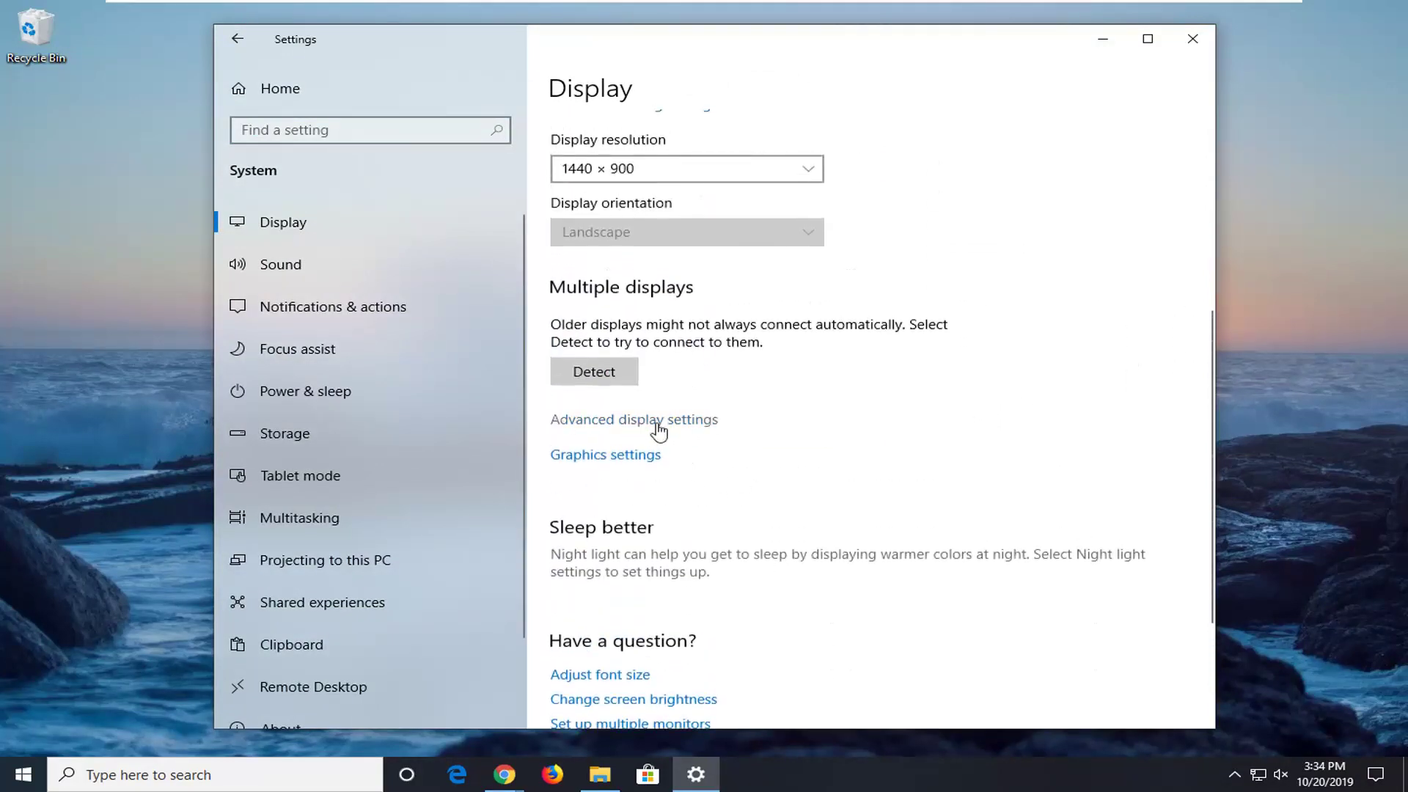
click(656, 421)
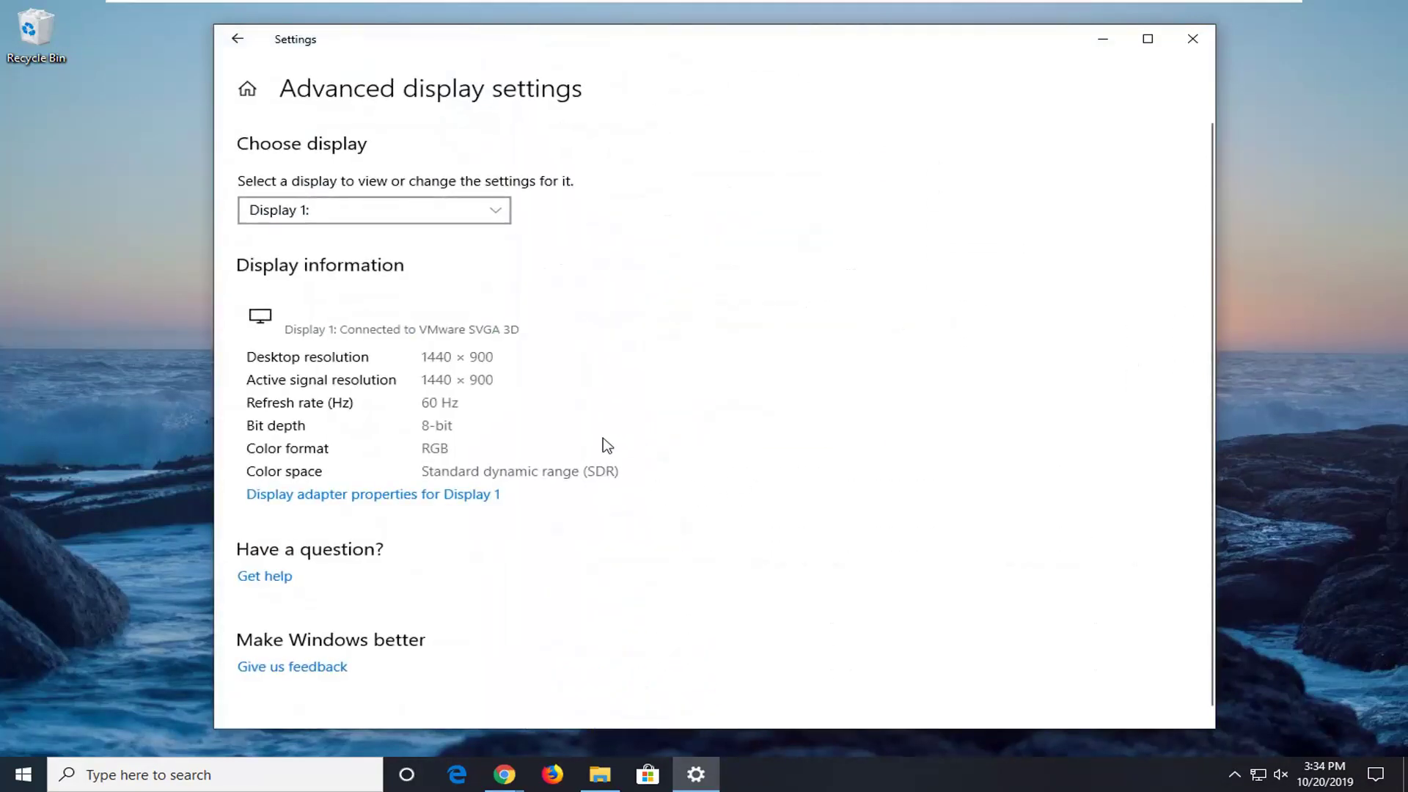
Open Display adapter properties for Display 1 on its Monitor tab
click(355, 506)
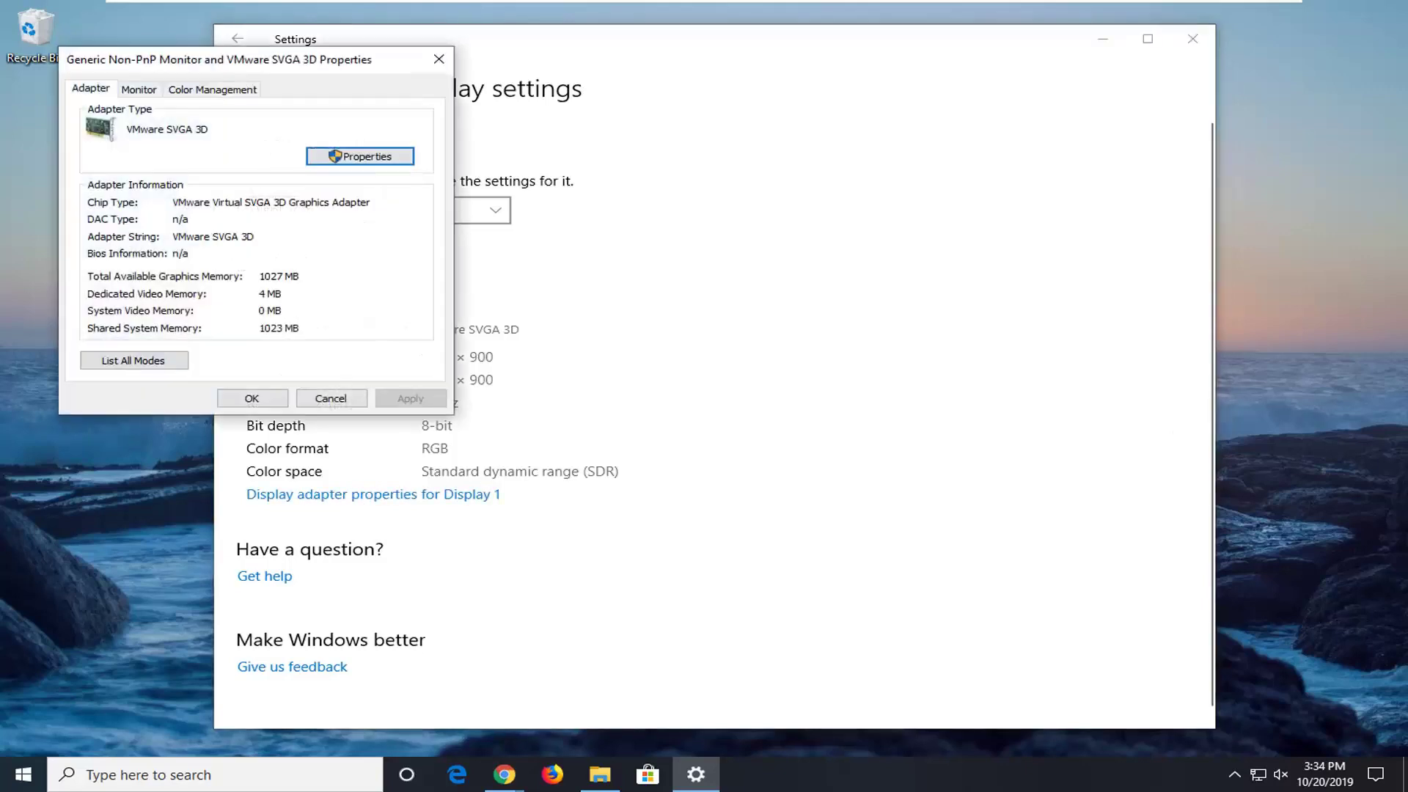
drag(301, 70, 756, 159)
click(600, 180)
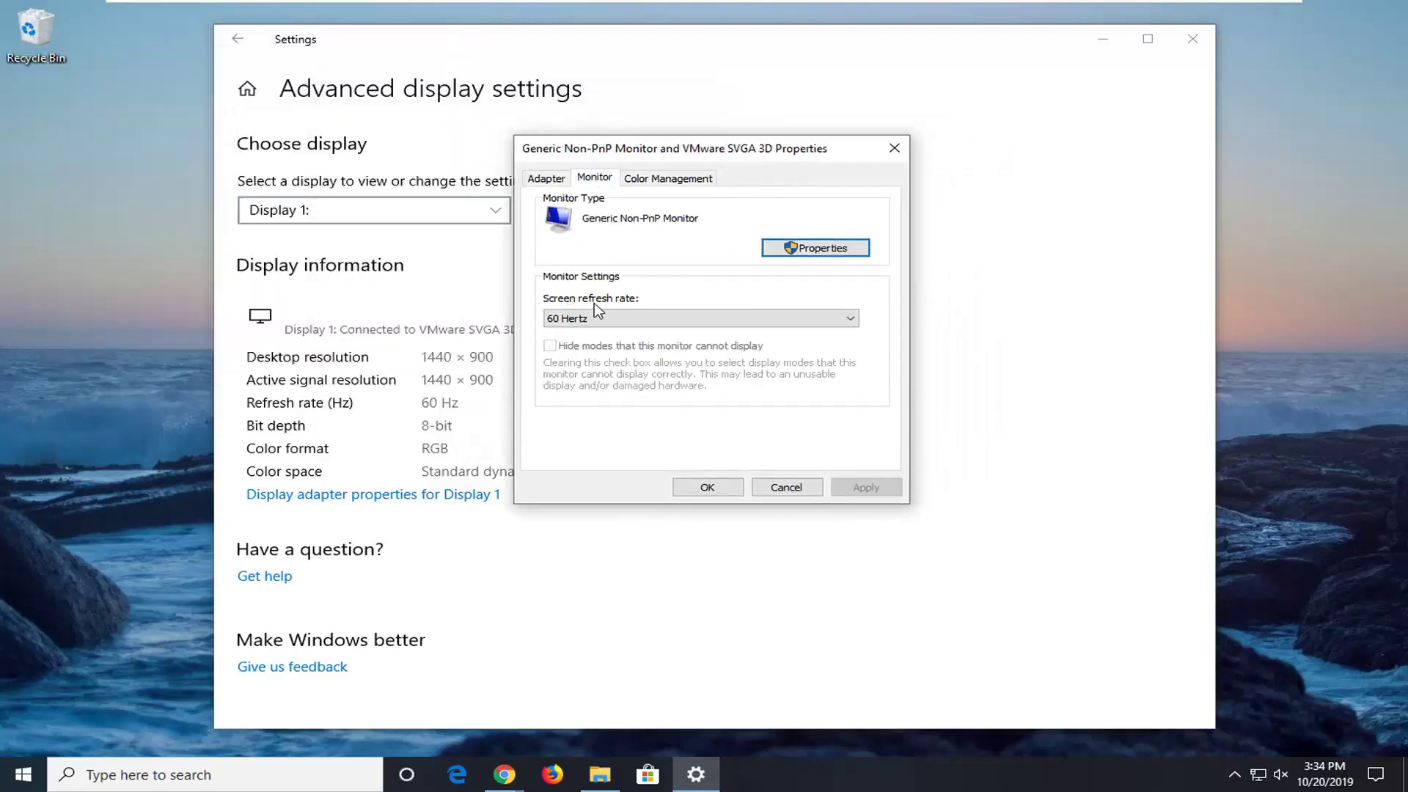
Set the screen refresh rate to 60 Hertz, apply it and close with OK
click(675, 323)
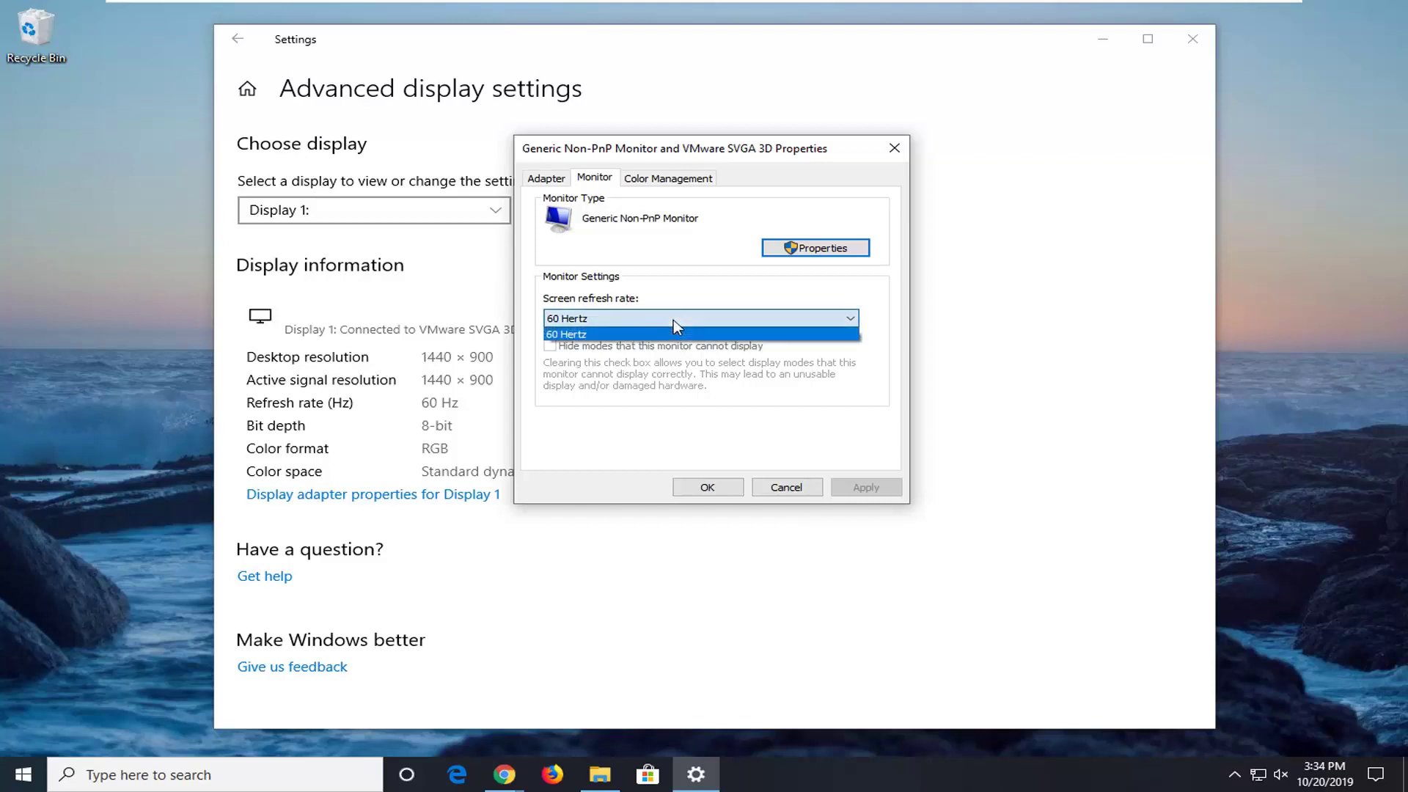
click(588, 335)
click(580, 323)
click(572, 338)
click(586, 322)
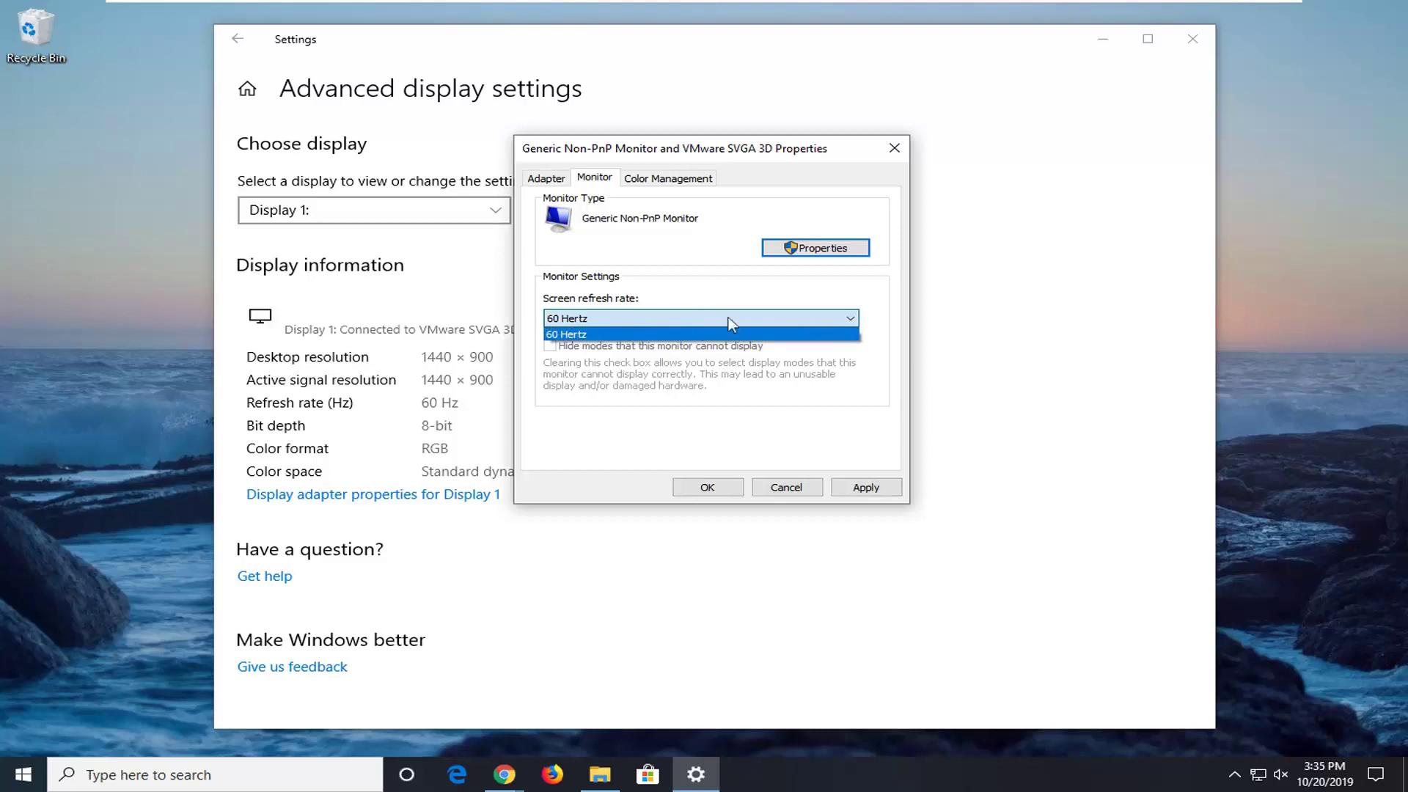
click(878, 316)
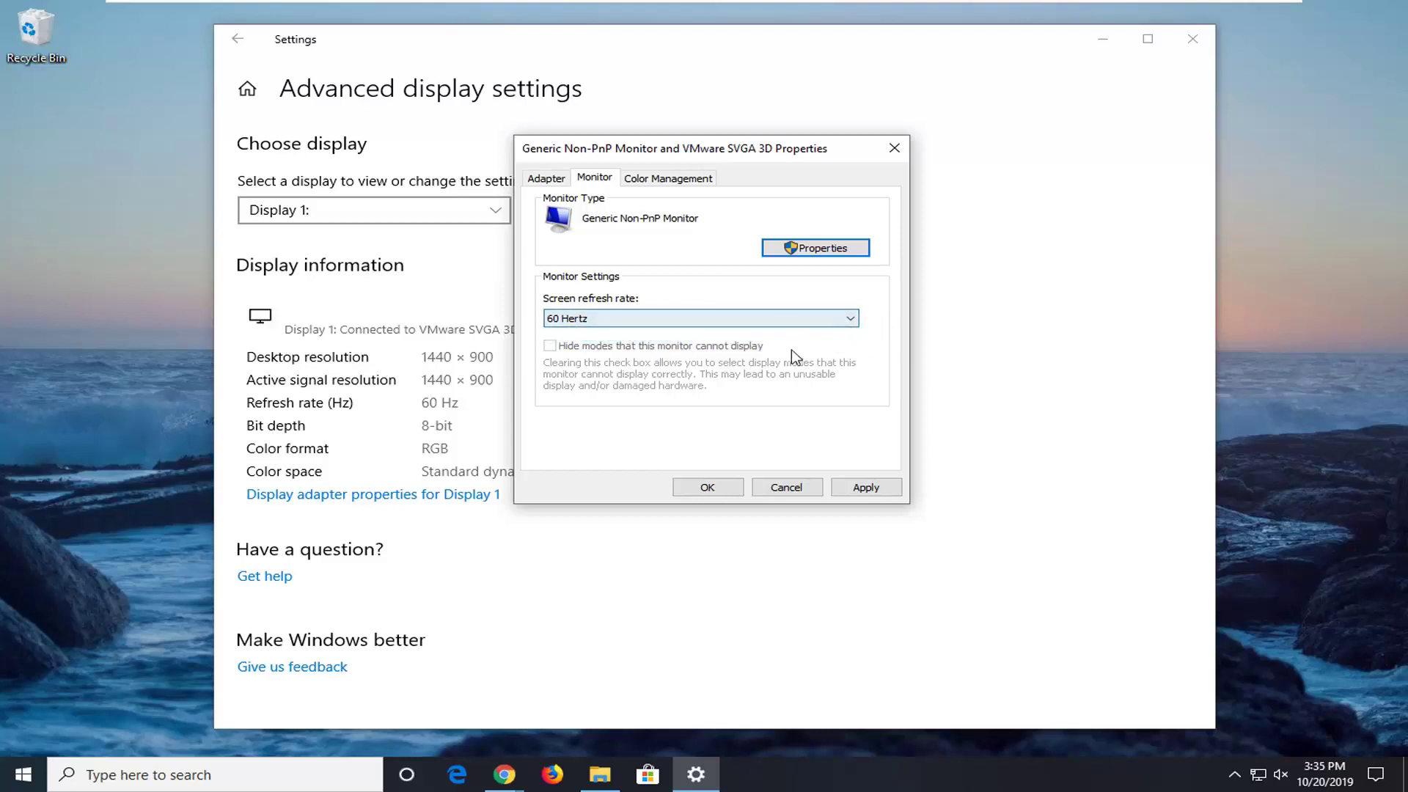
click(890, 489)
click(705, 488)
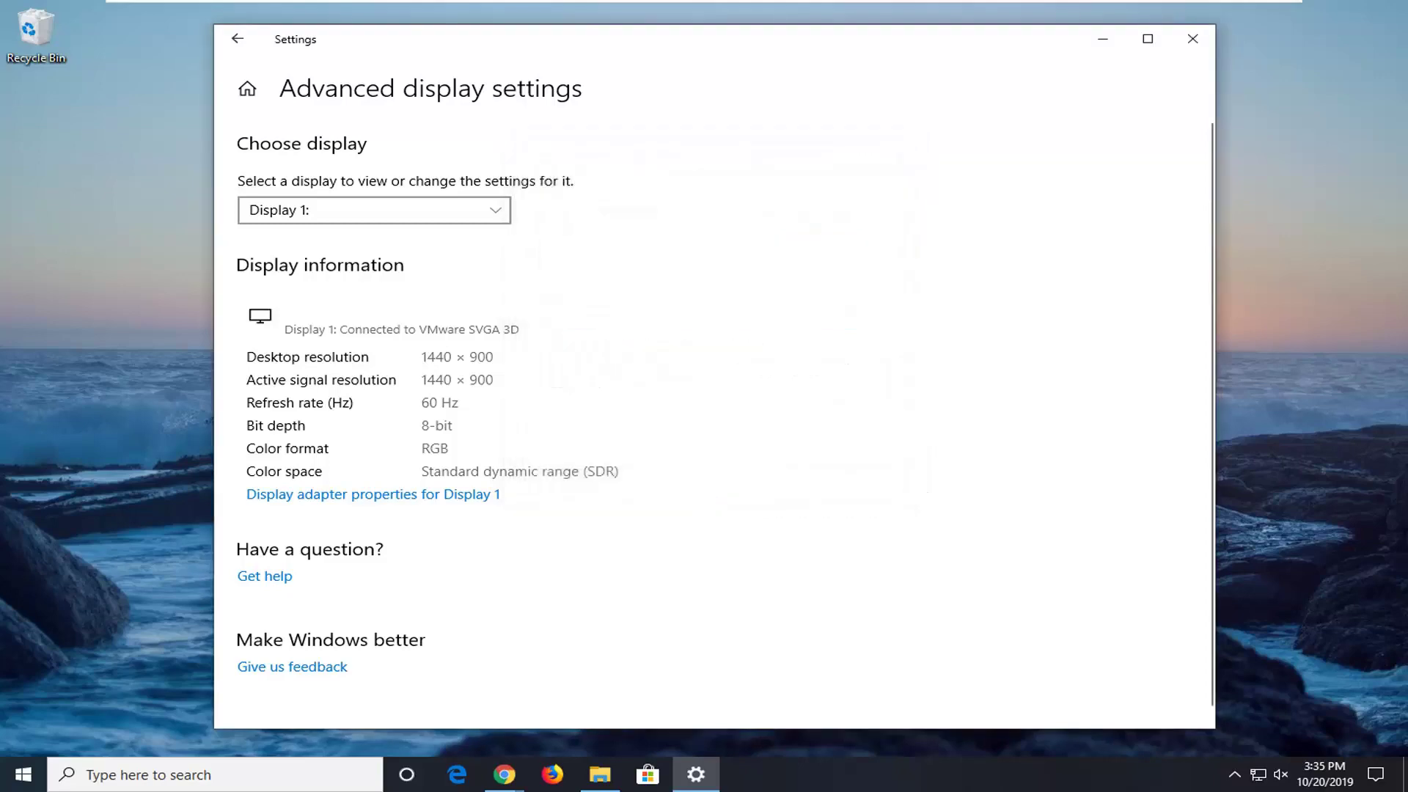
Close the Windows Settings window to return to the desktop
click(1188, 47)
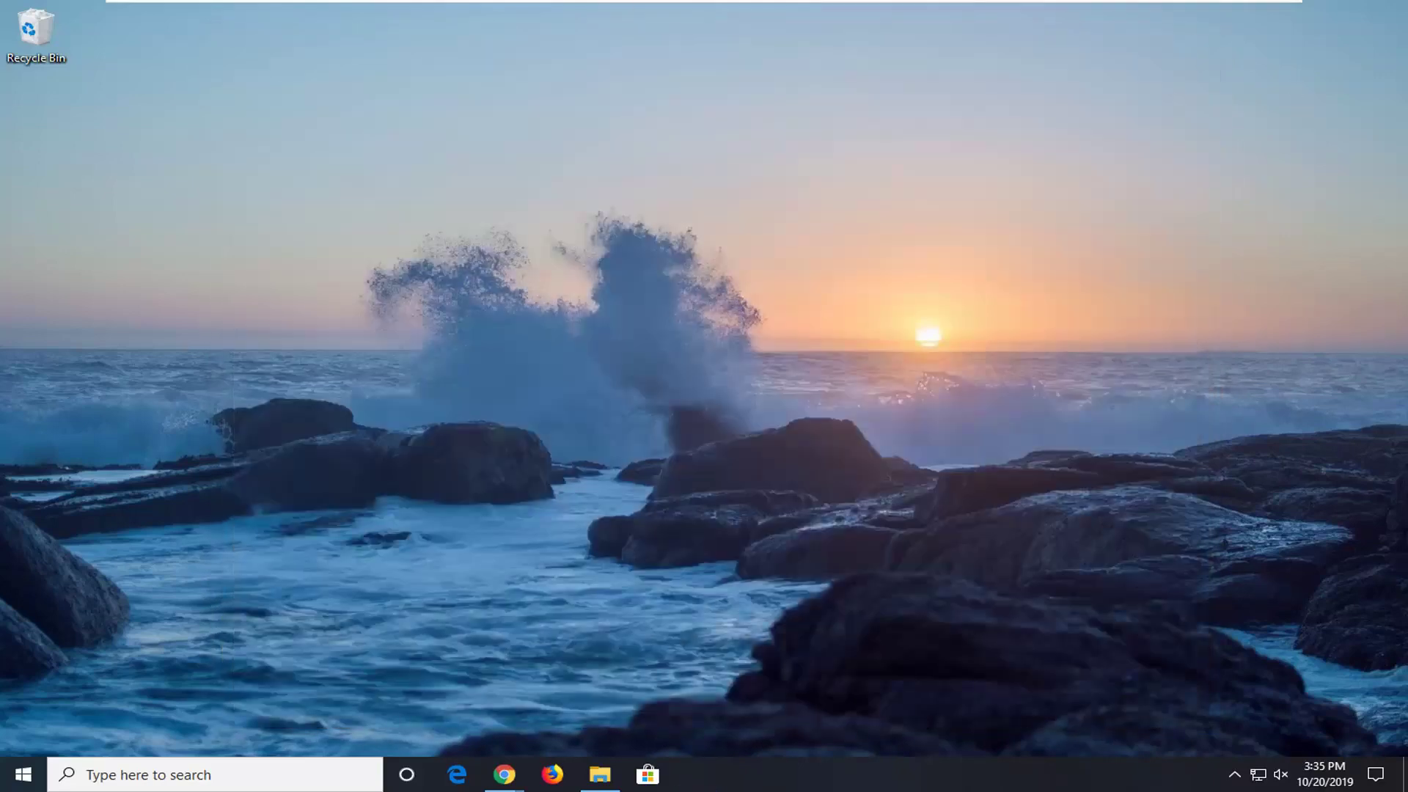